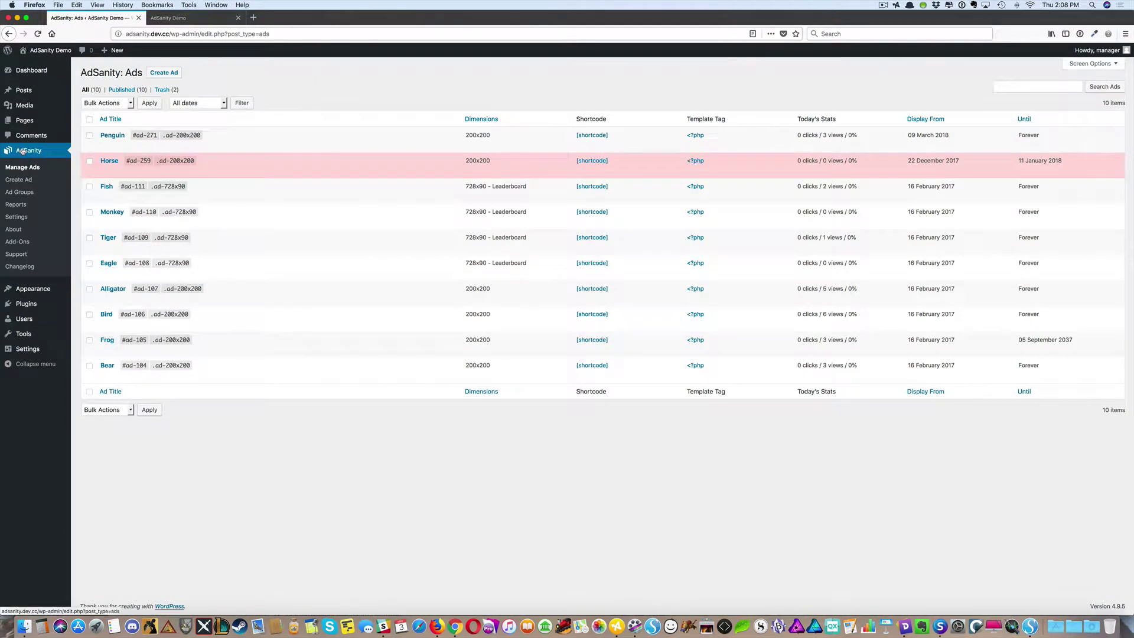
Open the Ad Groups page from the AdSanity sidebar menu
click(22, 193)
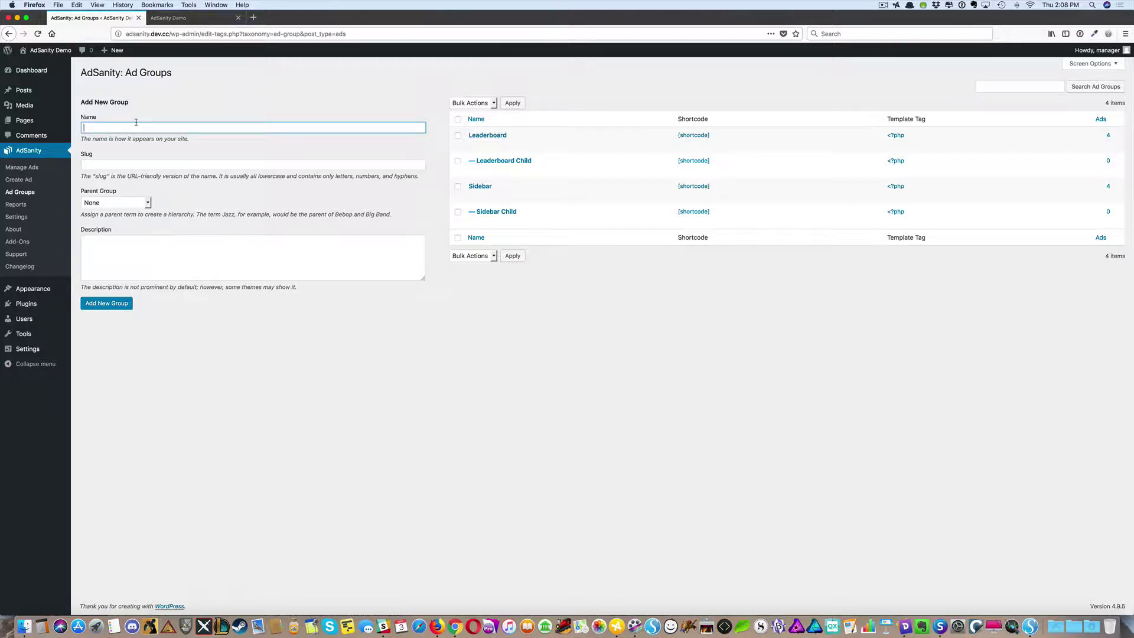
text(Animal)
Enter name 'Animal' and slug 'animal' for the new group, leaving Parent Group as None
key(Tab)
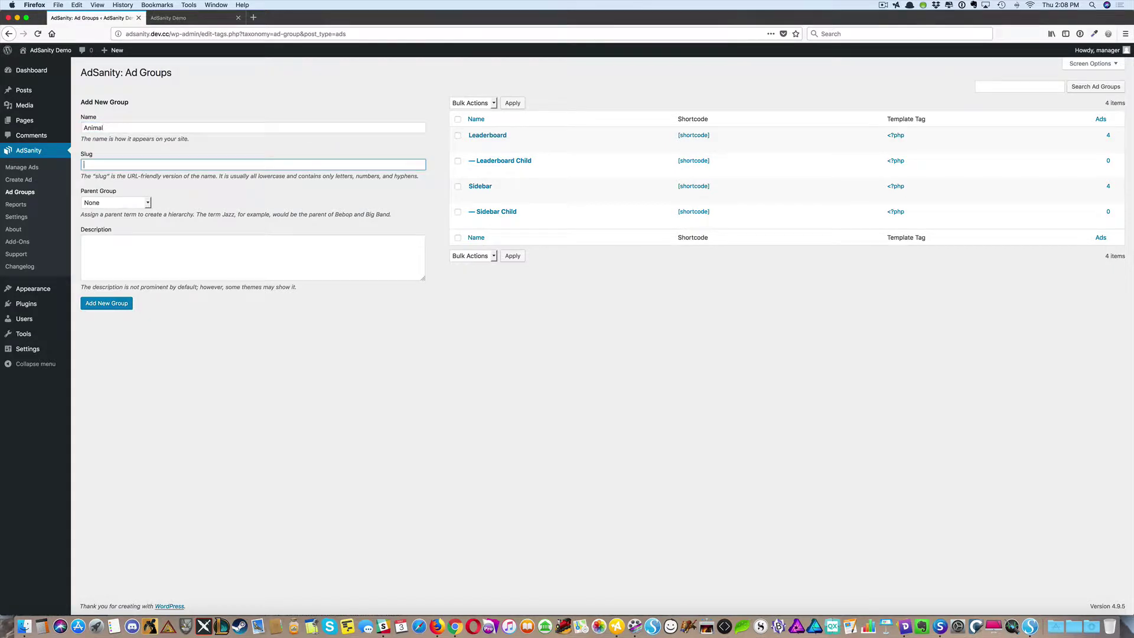
text(animal)
key(Tab)
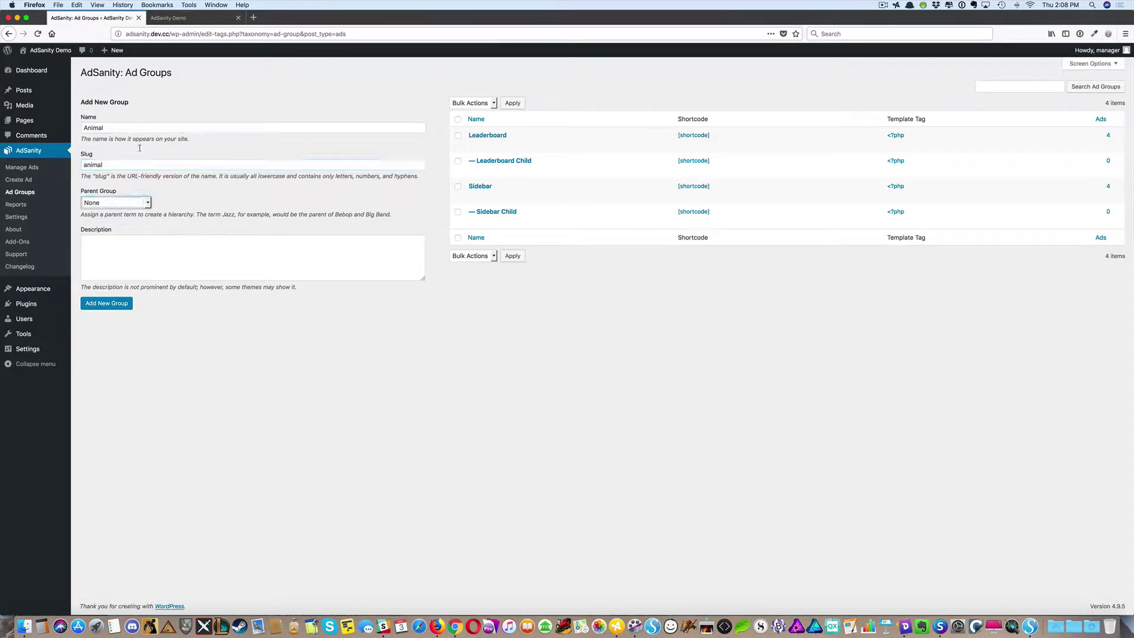
click(126, 203)
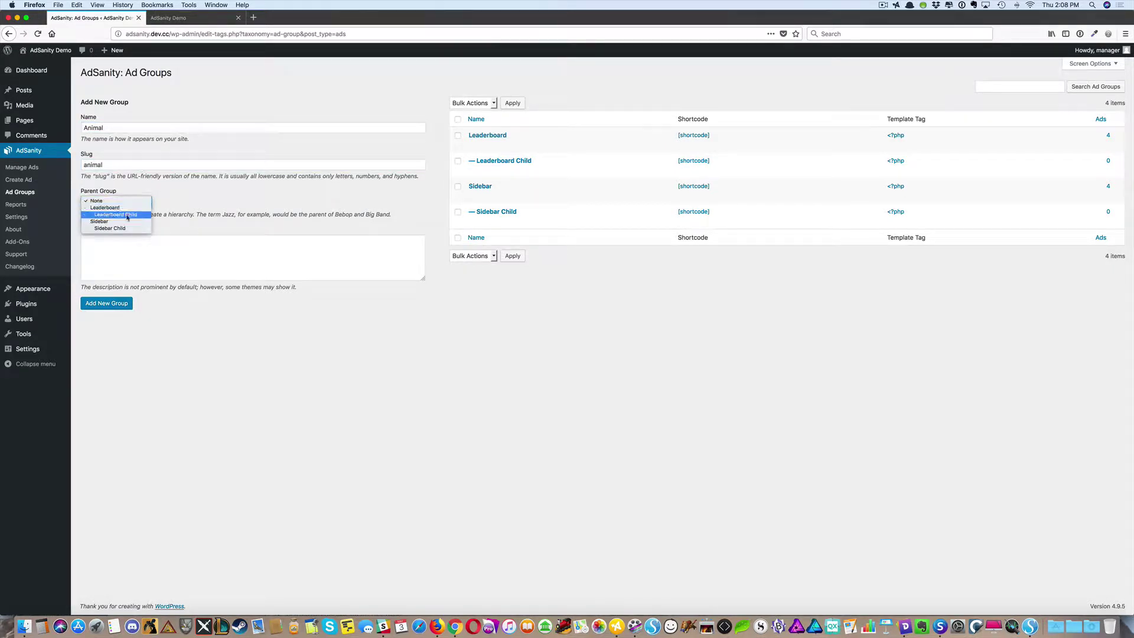
click(158, 249)
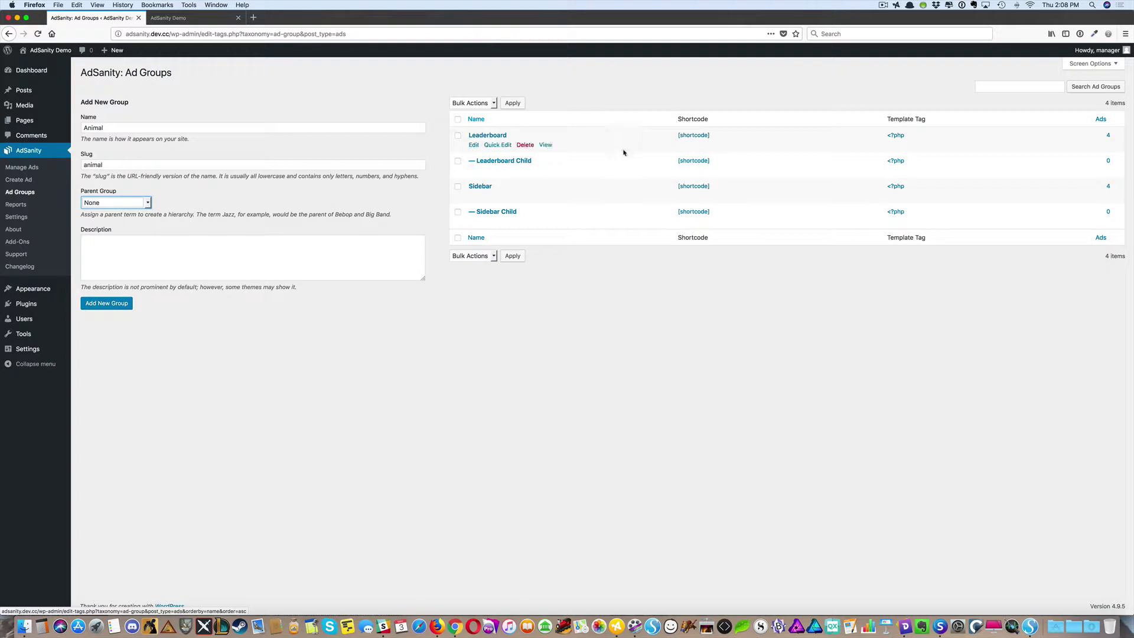
mouse_move(624, 140)
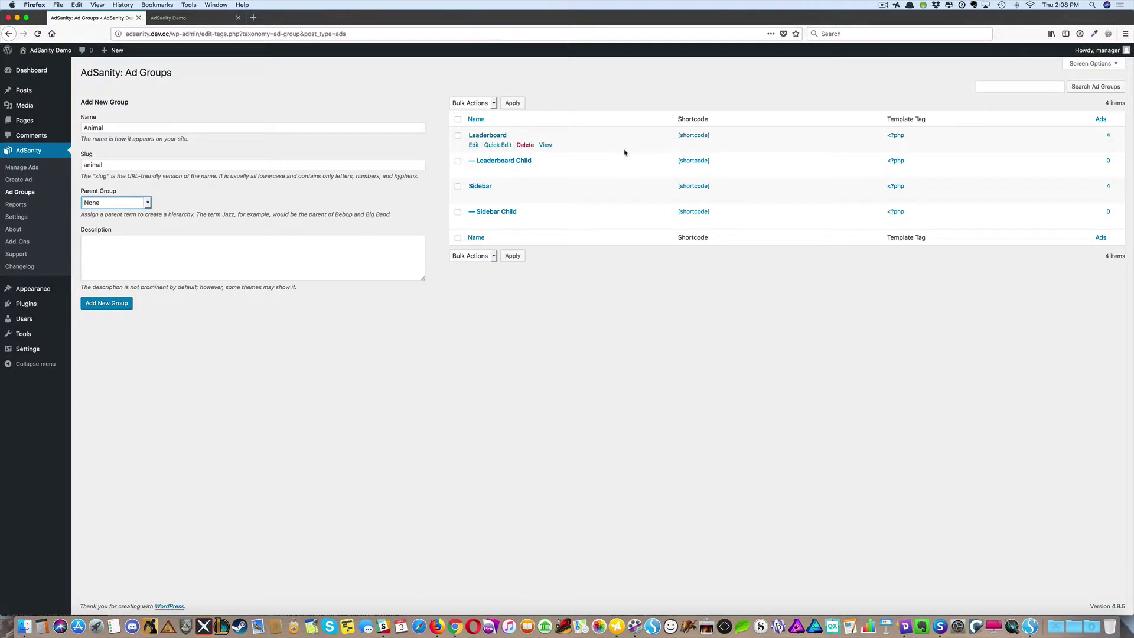
Open the Bird ad's edit screen from the Manage Ads list
click(21, 167)
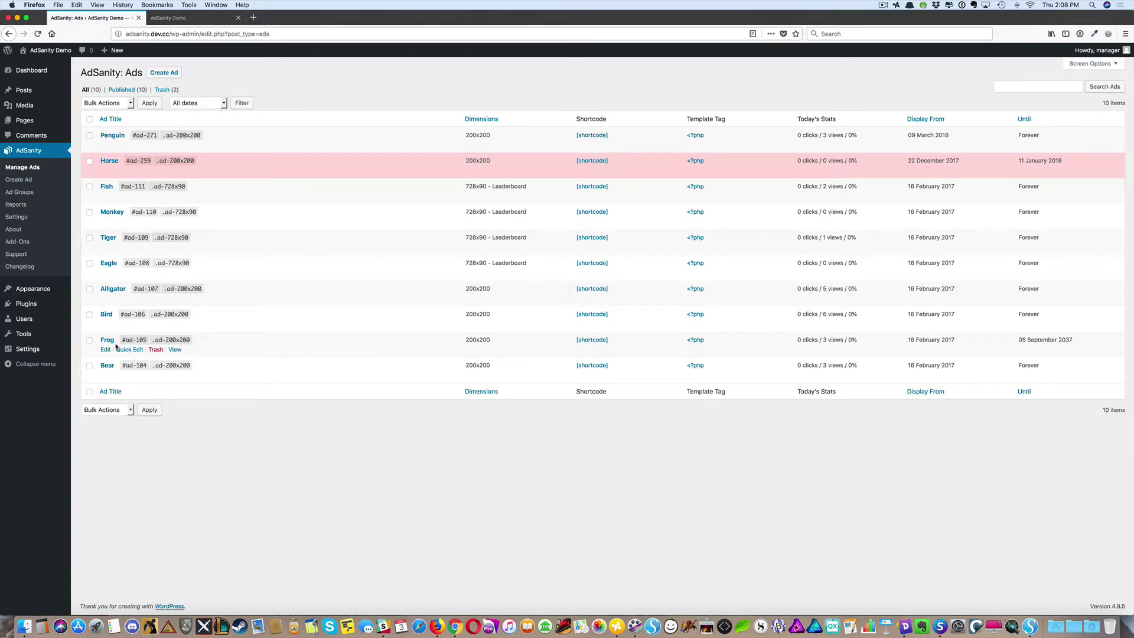
click(106, 324)
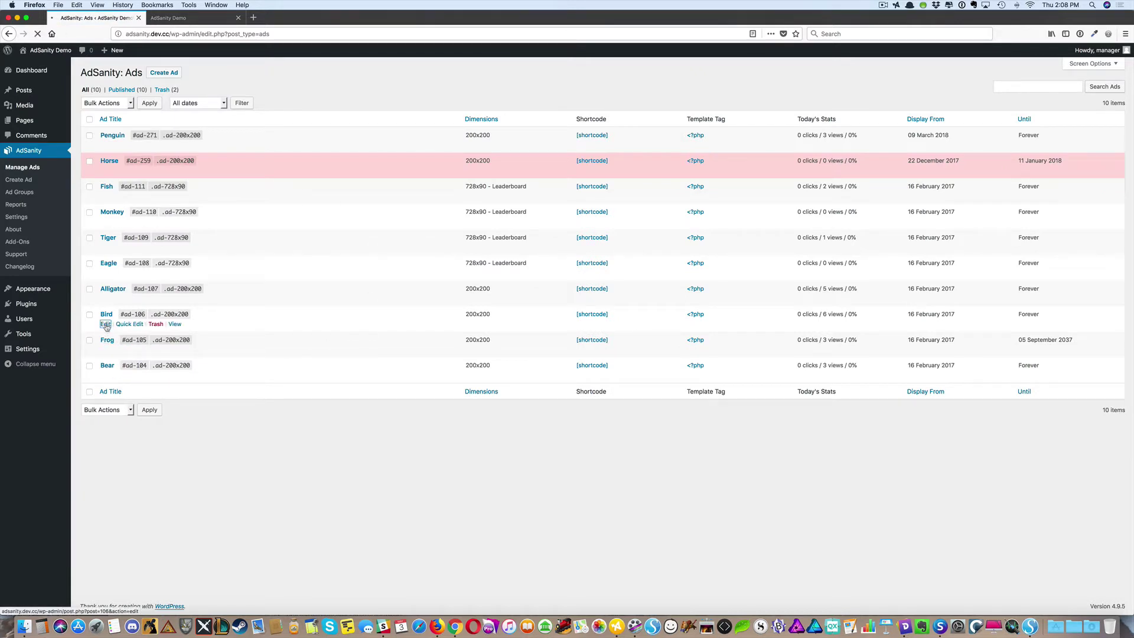